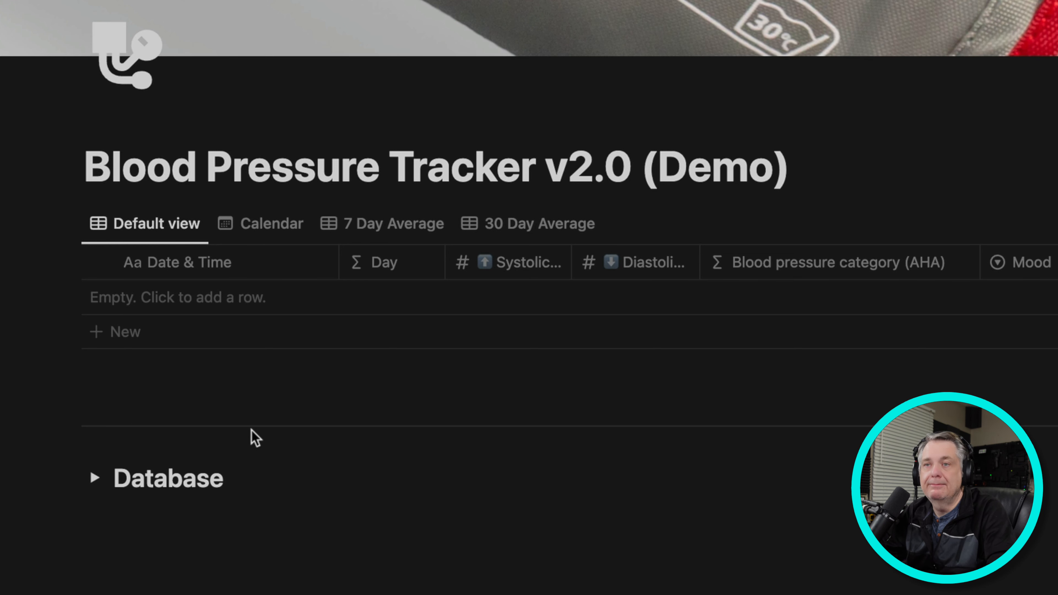
Look through the empty tracker's Calendar, 7 Day Average and 30 Day Average views, returning to the Default view
left_click(270, 235)
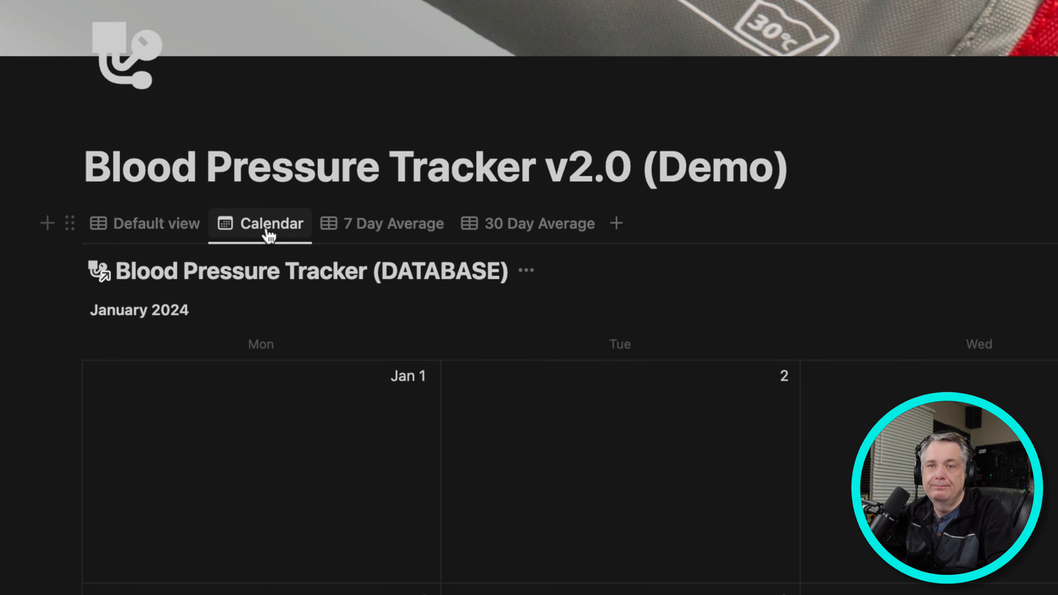
left_click(406, 227)
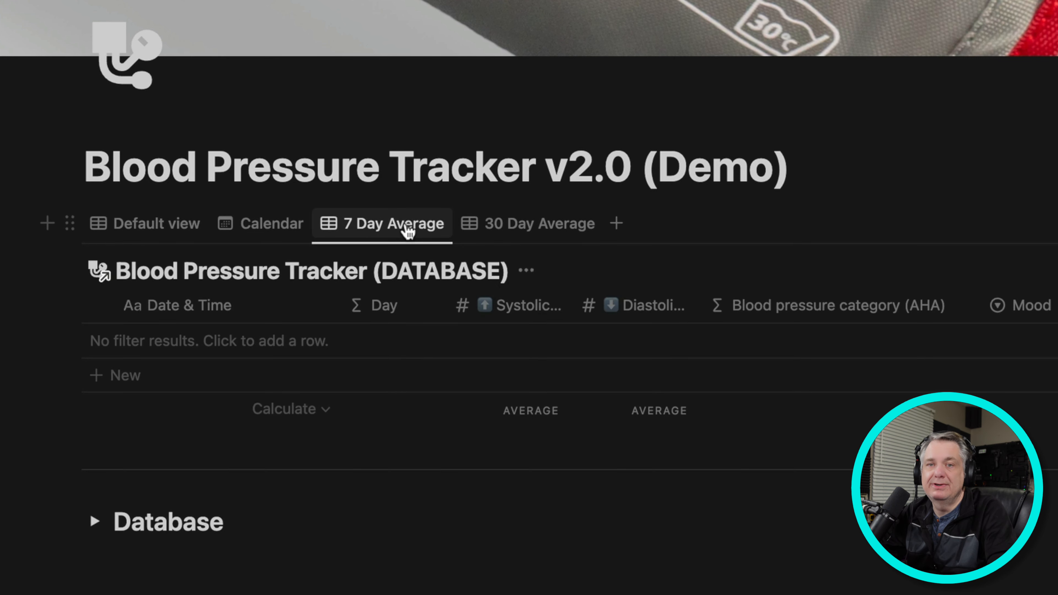
left_click(546, 232)
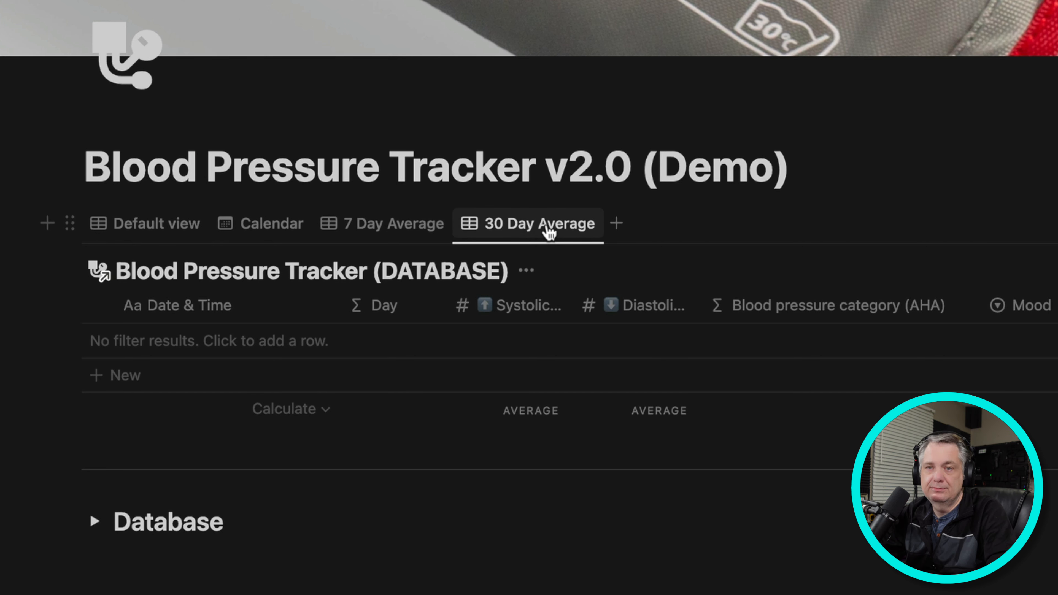
left_click(150, 229)
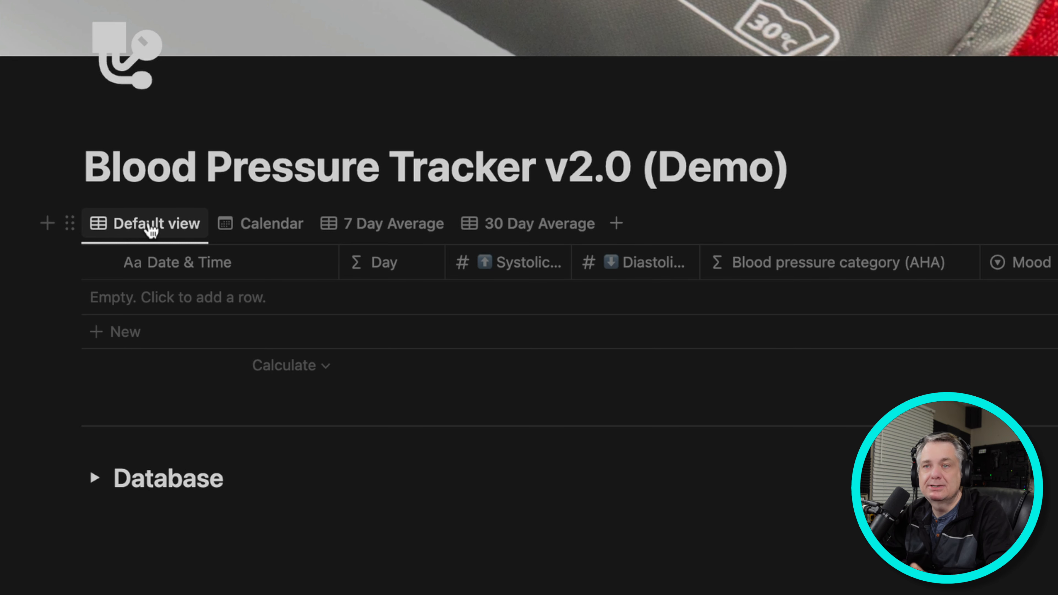
left_click(266, 238)
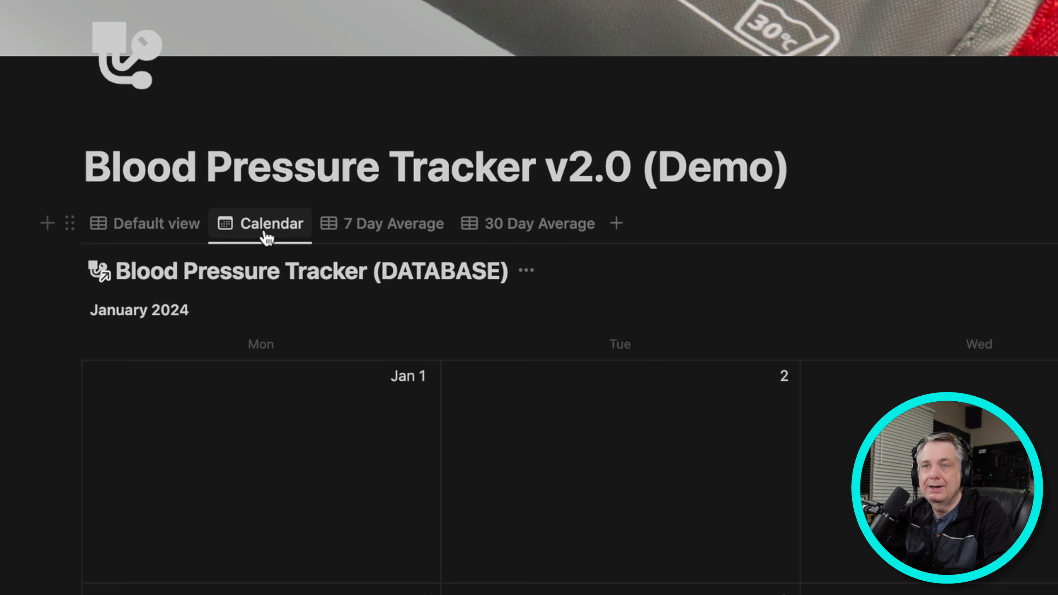
left_click(390, 230)
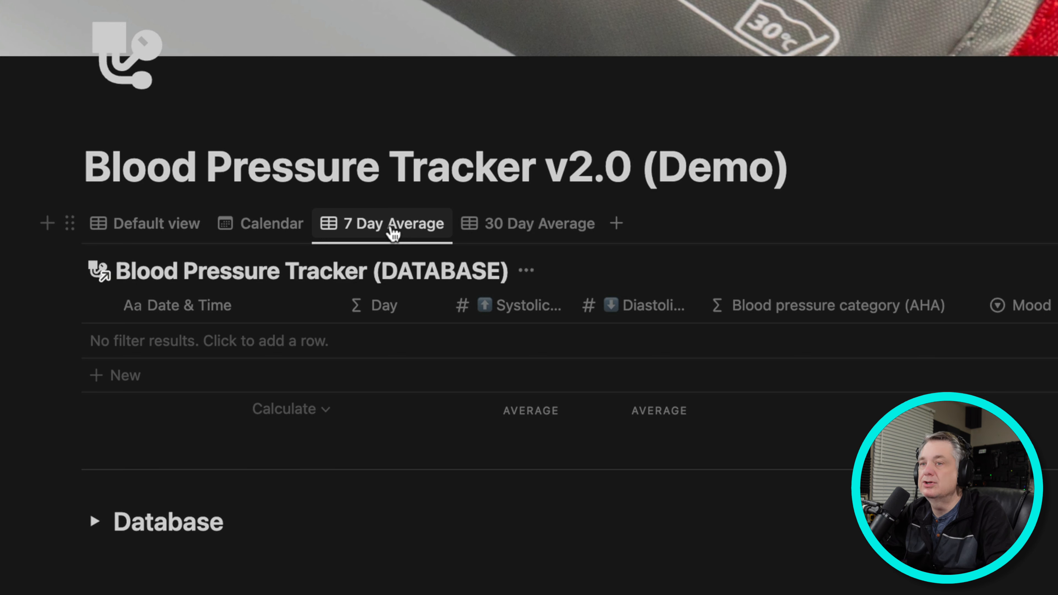
left_click(532, 230)
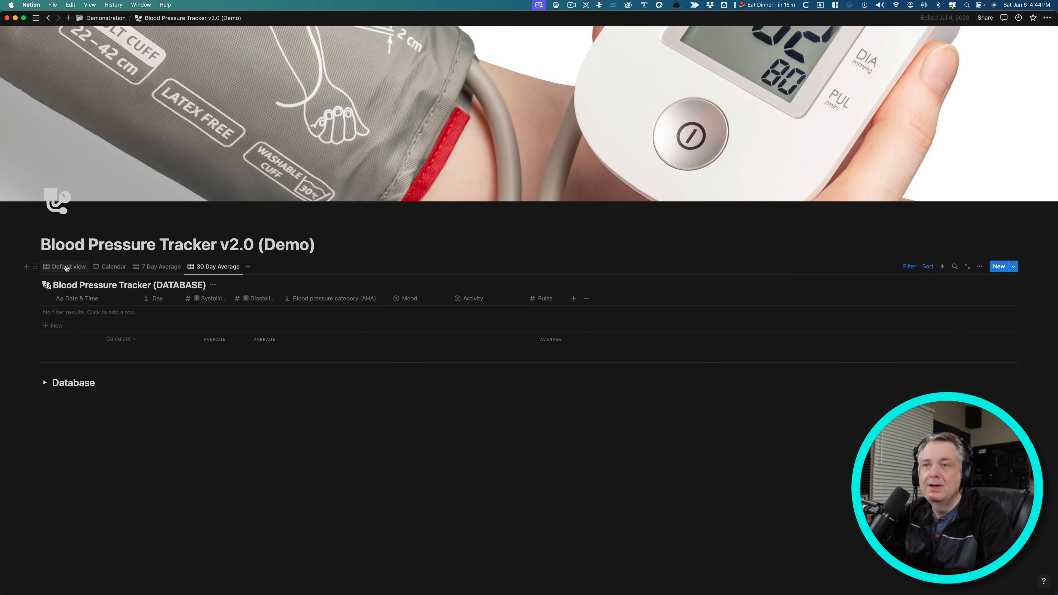
left_click(66, 267)
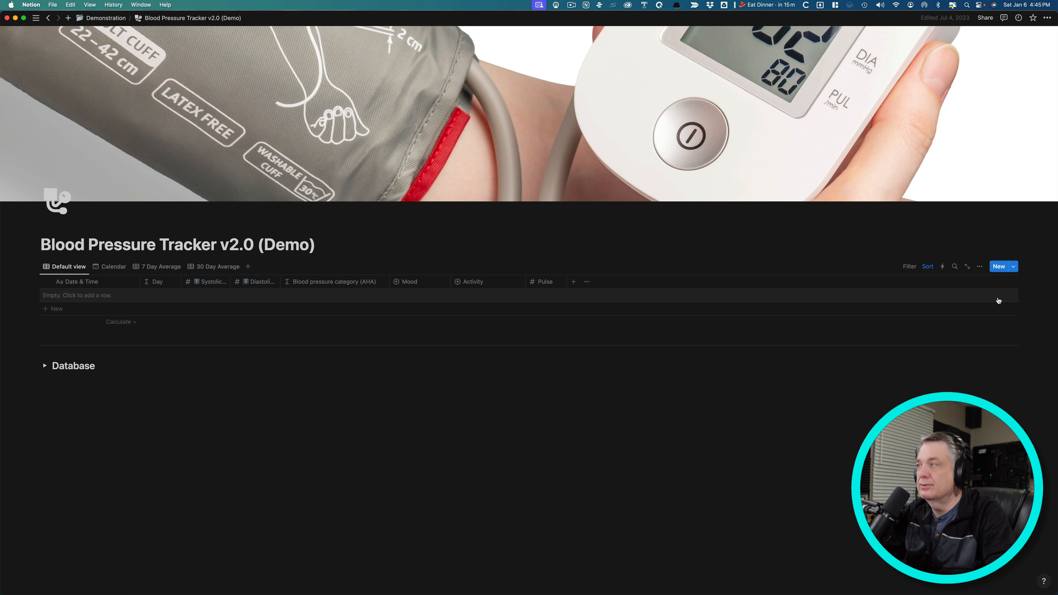
Add a new tracker entry and title it with its copied Date Created value, January 6, 2024 4:45 PM
left_click(1000, 267)
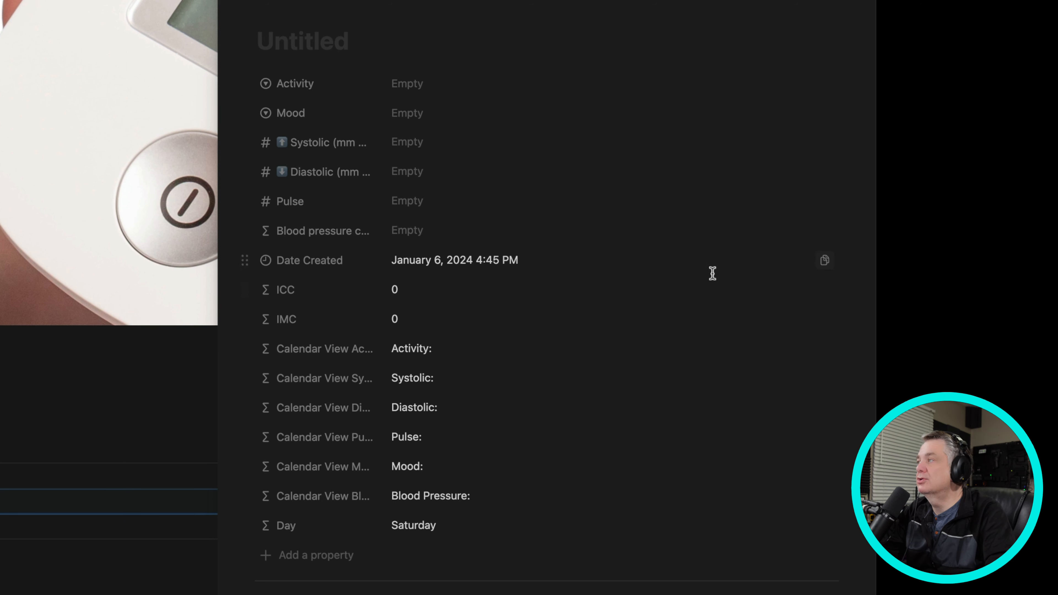
left_click(825, 265)
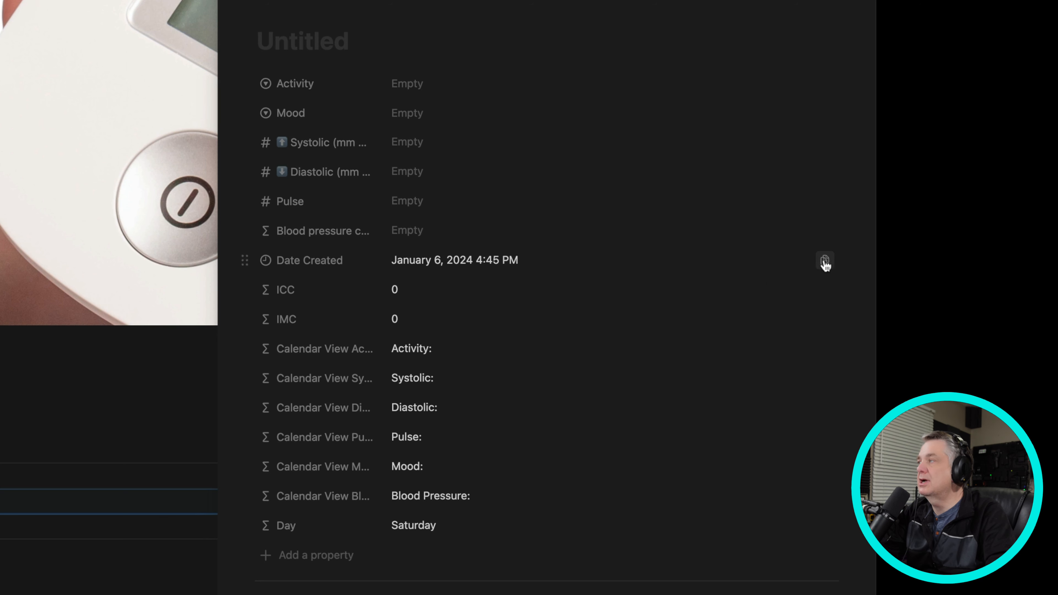
left_click(303, 41)
key("super+v")
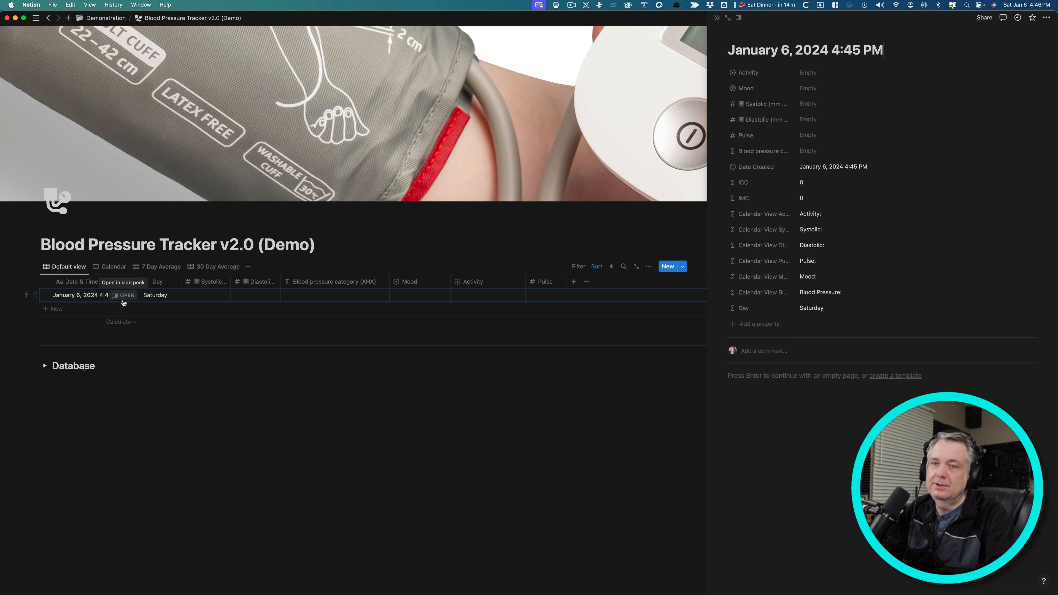
Set the 4:45 PM entry's Activity to Relaxing at Computer and its Mood to Content
left_click(816, 73)
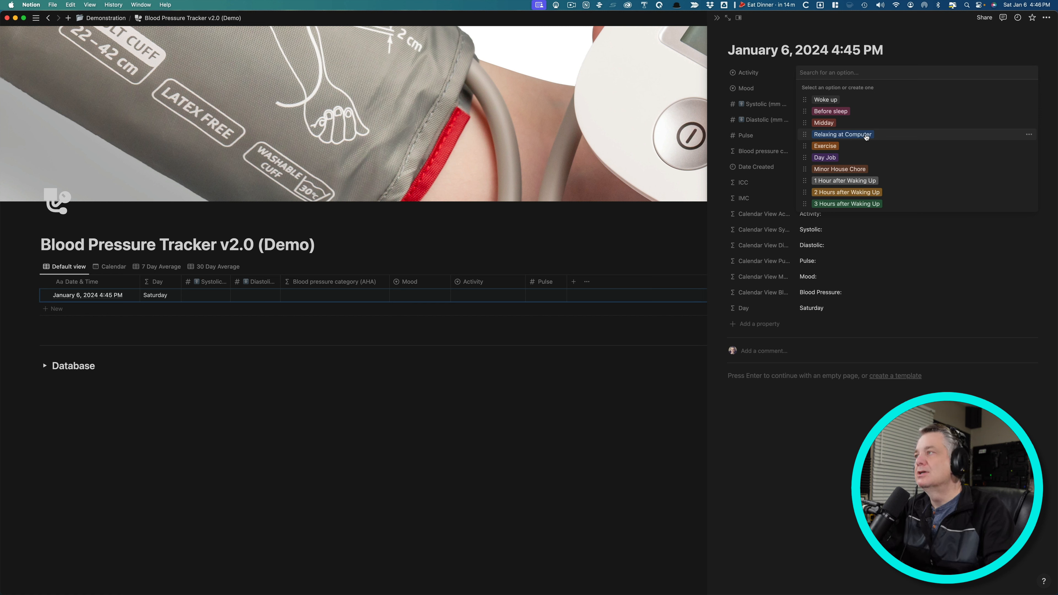
left_click(856, 138)
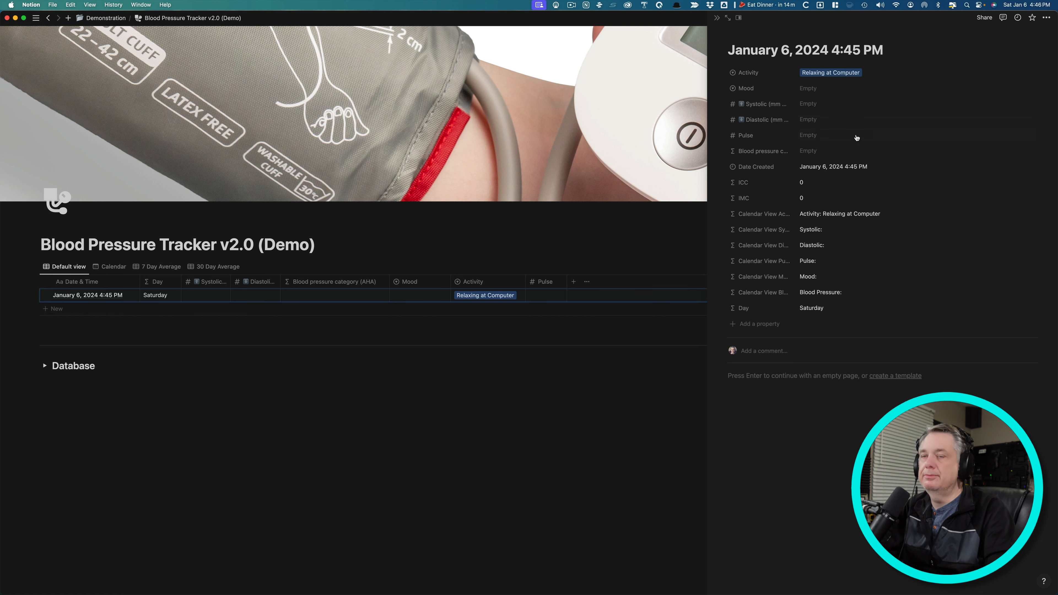
left_click(813, 87)
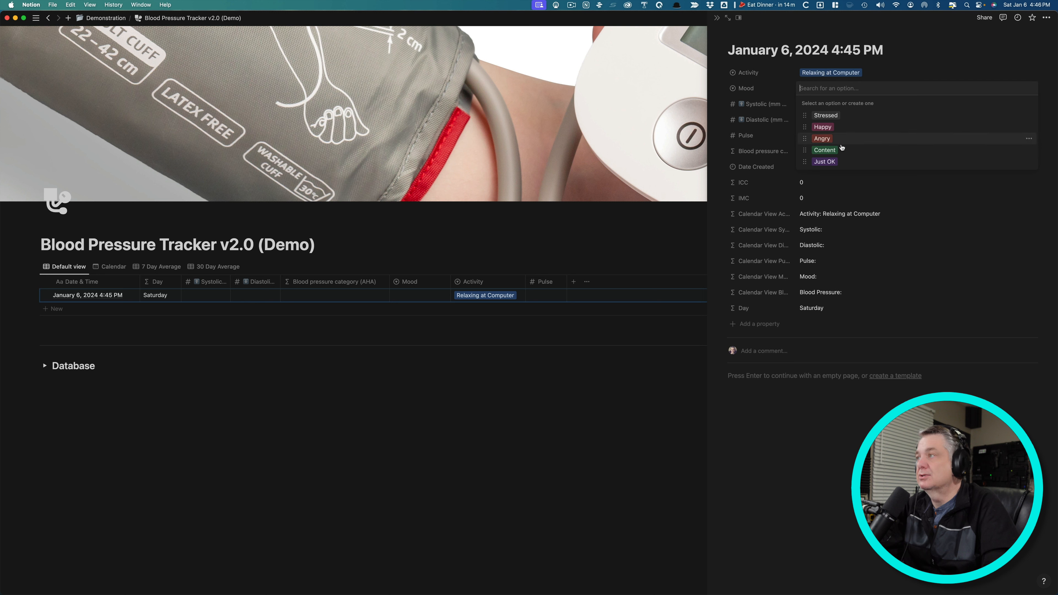
left_click(828, 151)
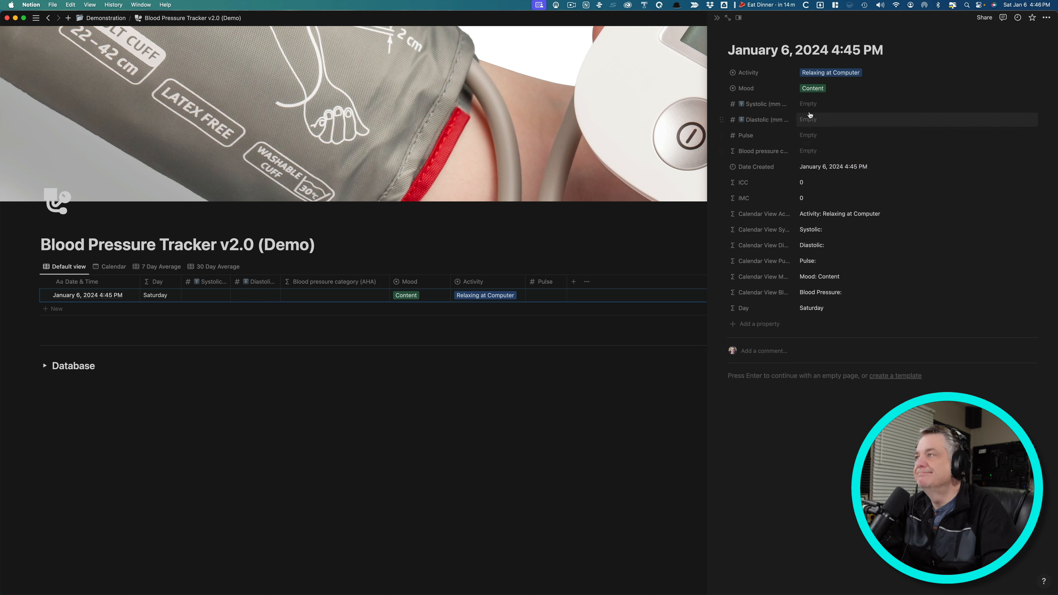
Enter Systolic 110, Diastolic 70 and Pulse 65 in the 4:45 PM entry and close it
left_click(813, 104)
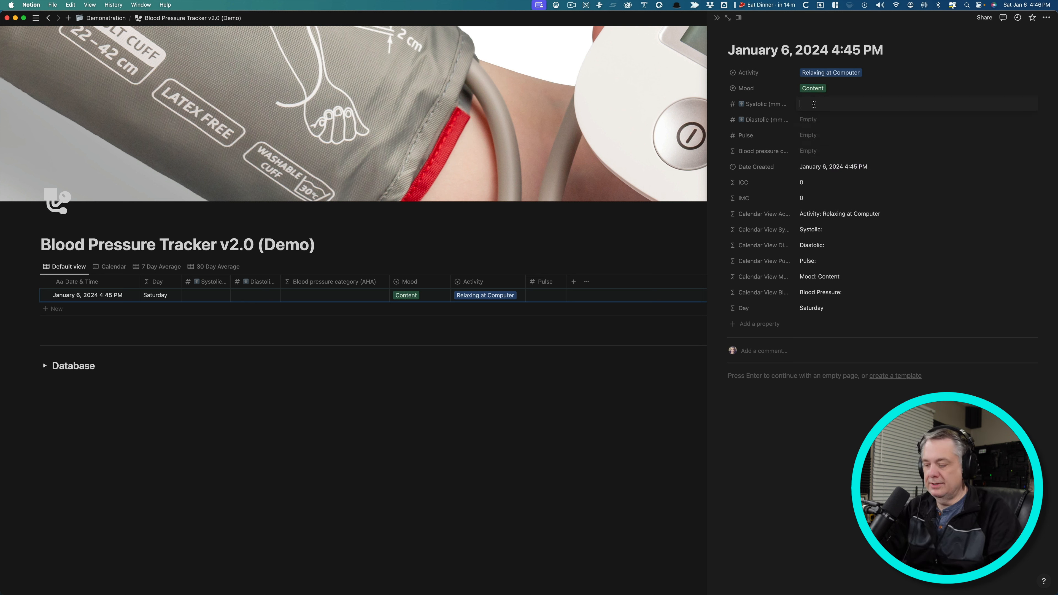
type("110")
left_click(812, 120)
type("70")
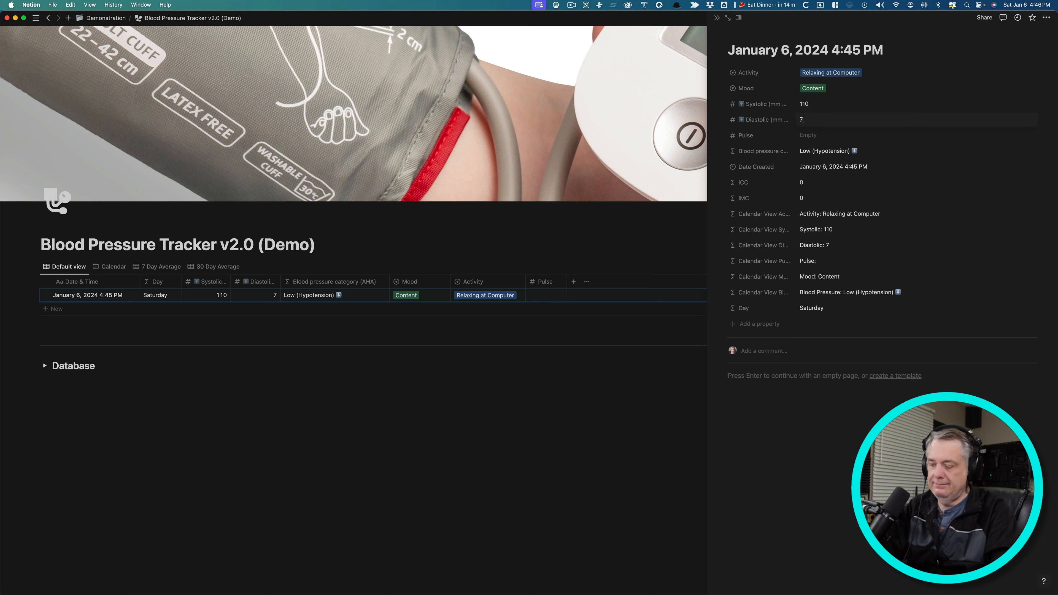
left_click(810, 136)
type("65")
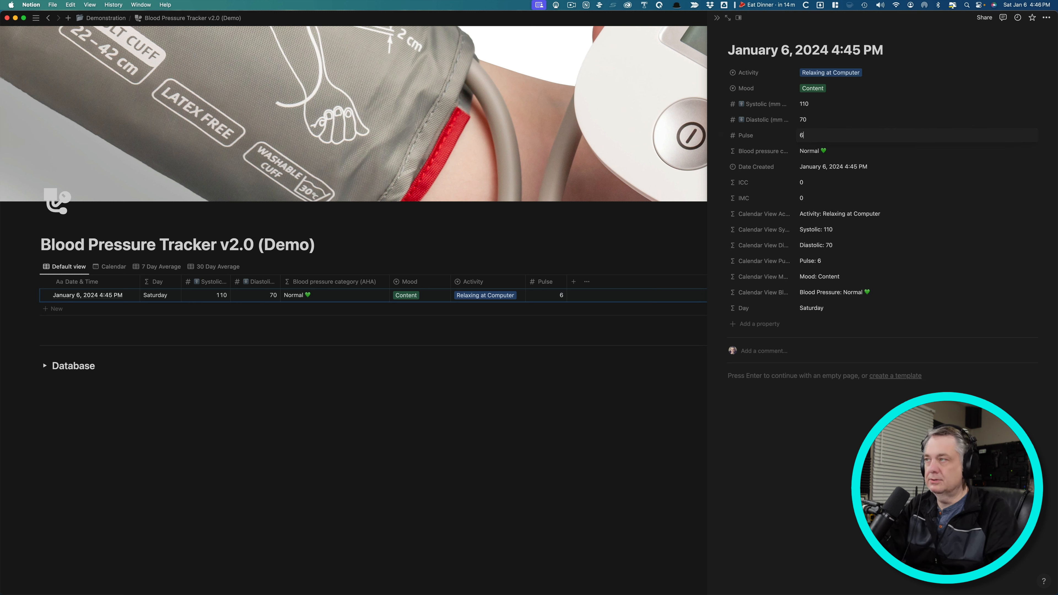
key("Return")
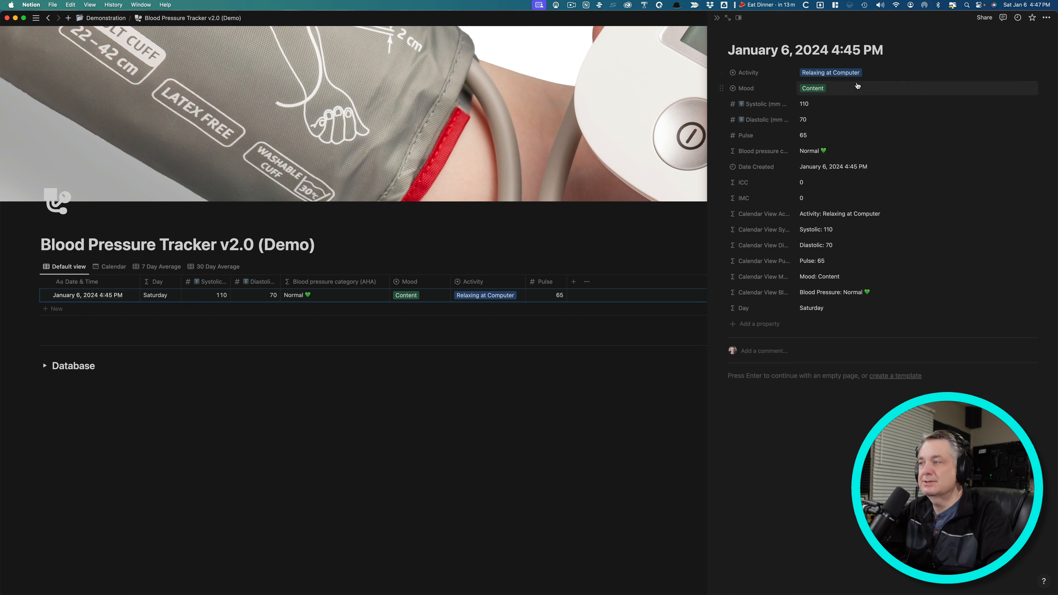
left_click(716, 19)
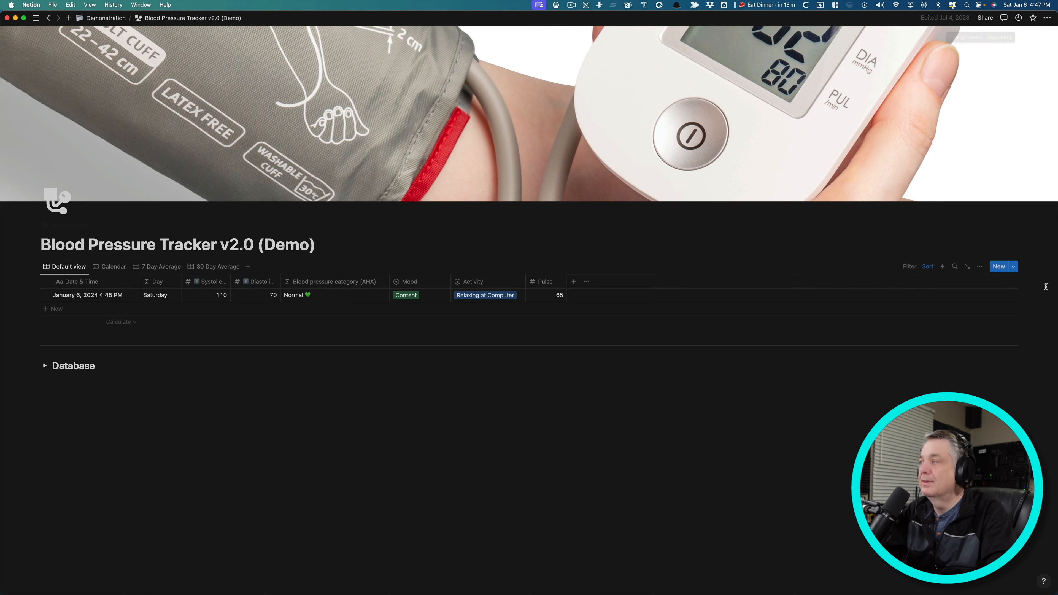
Add a second tracker entry and title it with its copied Date Created value, January 6, 2024 4:47 PM
left_click(1003, 266)
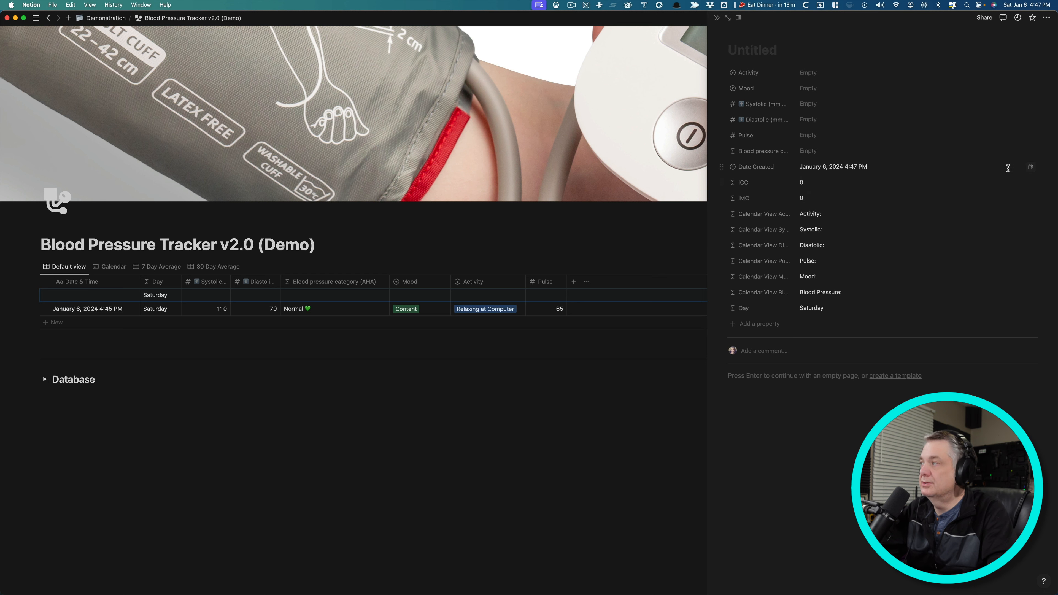
left_click(1031, 167)
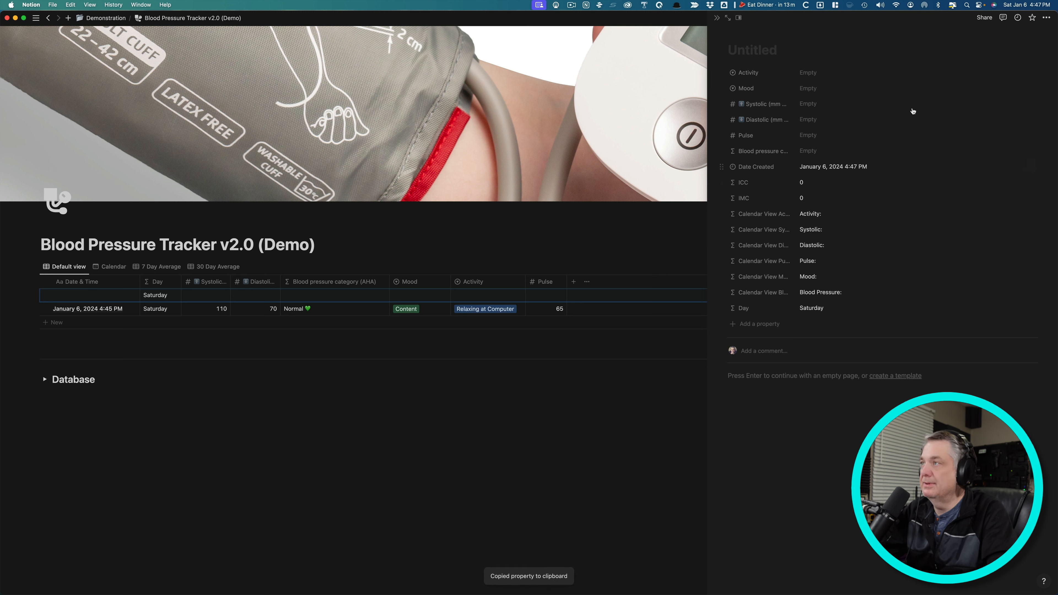
left_click(753, 50)
key("cmd+v")
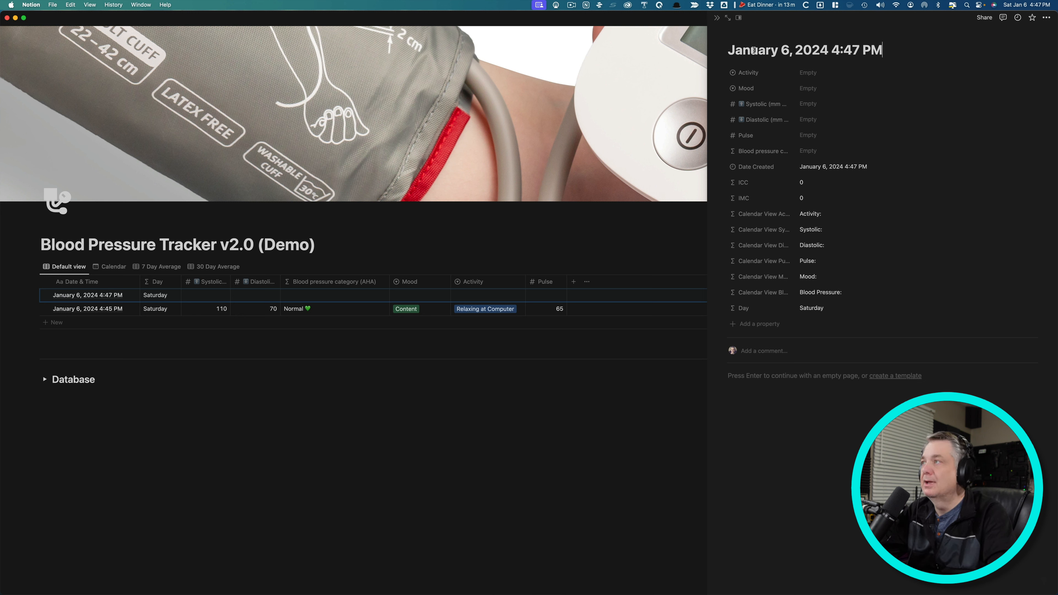
Set the 4:47 PM entry's Activity to 1 Hour after Waking Up and its Mood to Stressed
left_click(810, 73)
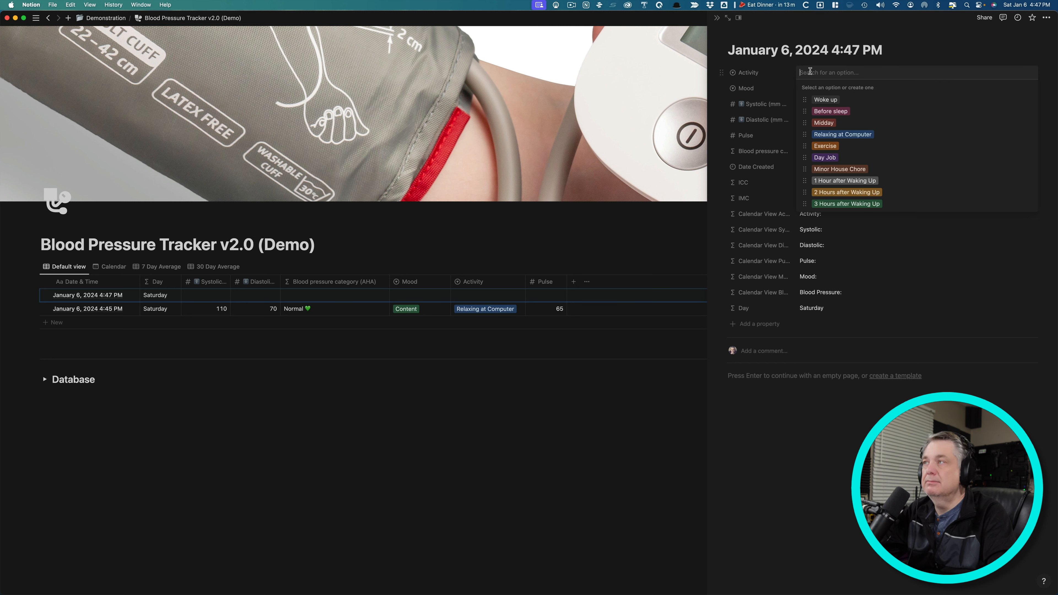
left_click(846, 182)
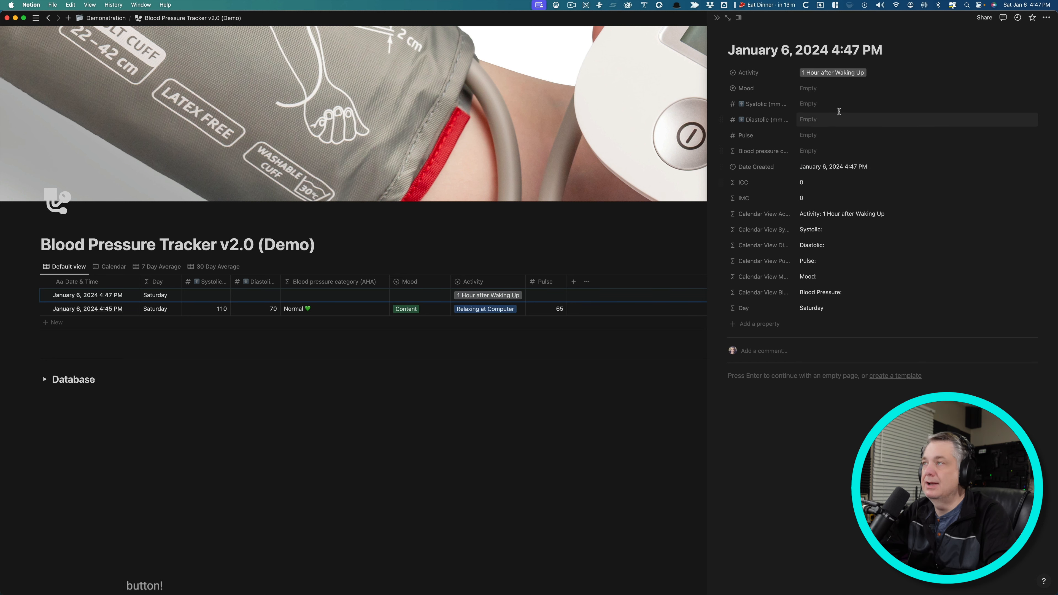
left_click(811, 90)
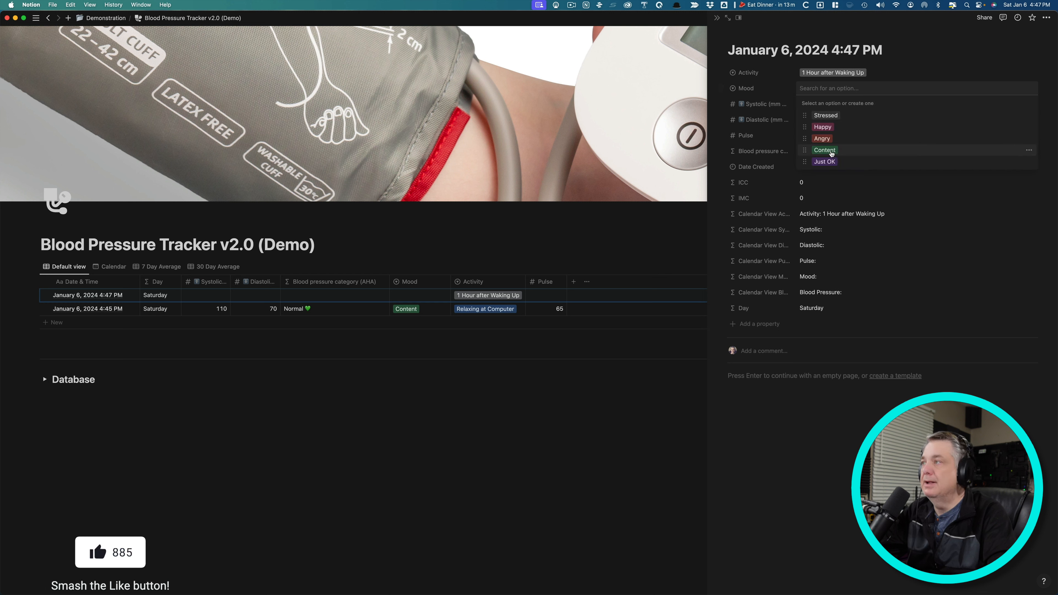
left_click(827, 115)
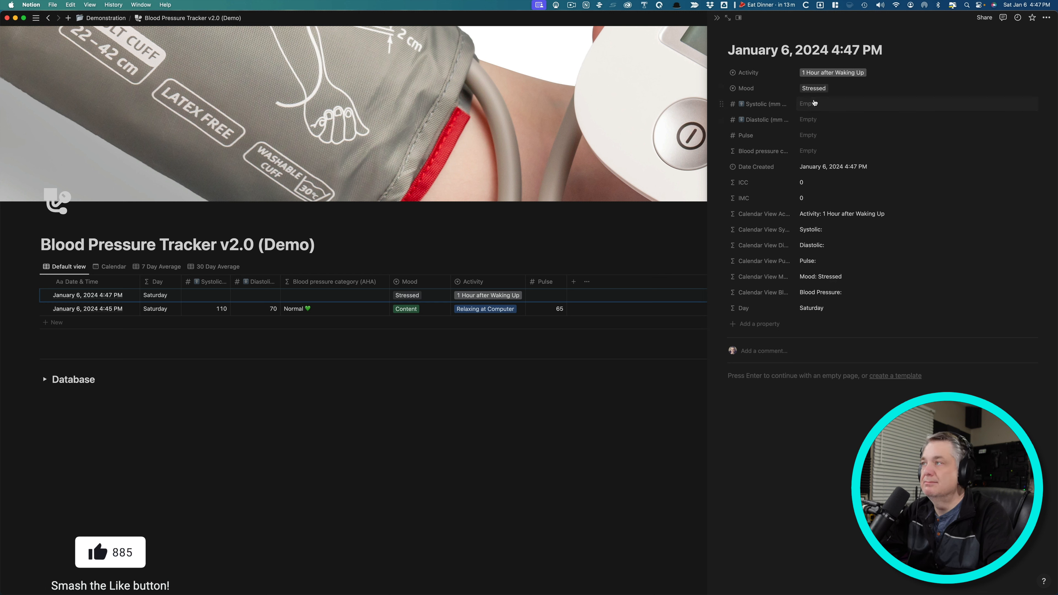
Enter Systolic 125, Diastolic 85 and Pulse 76 in the 4:47 PM entry and close it
left_click(816, 103)
type("1")
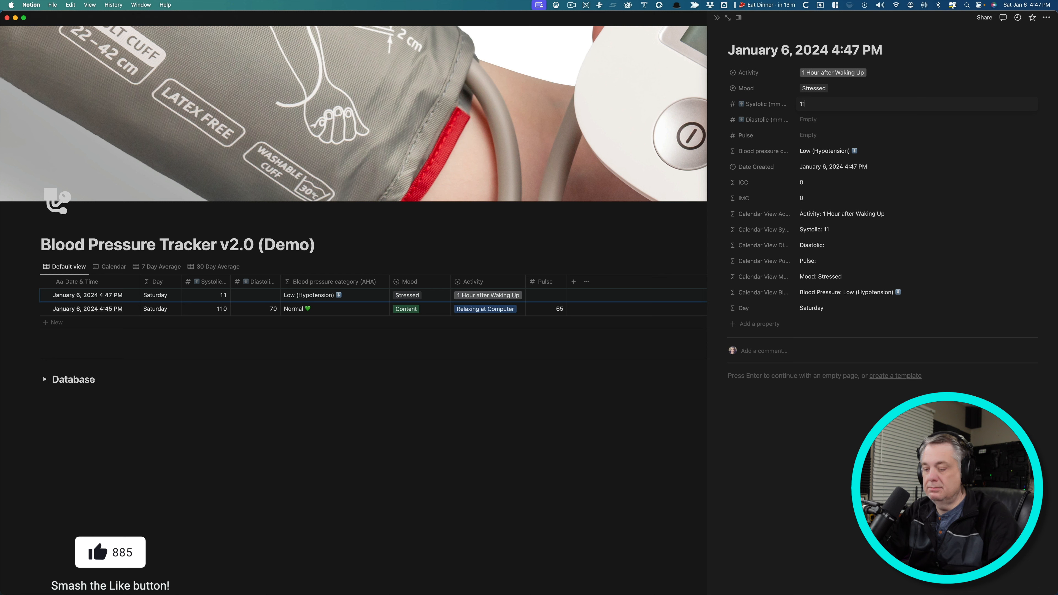
type("2")
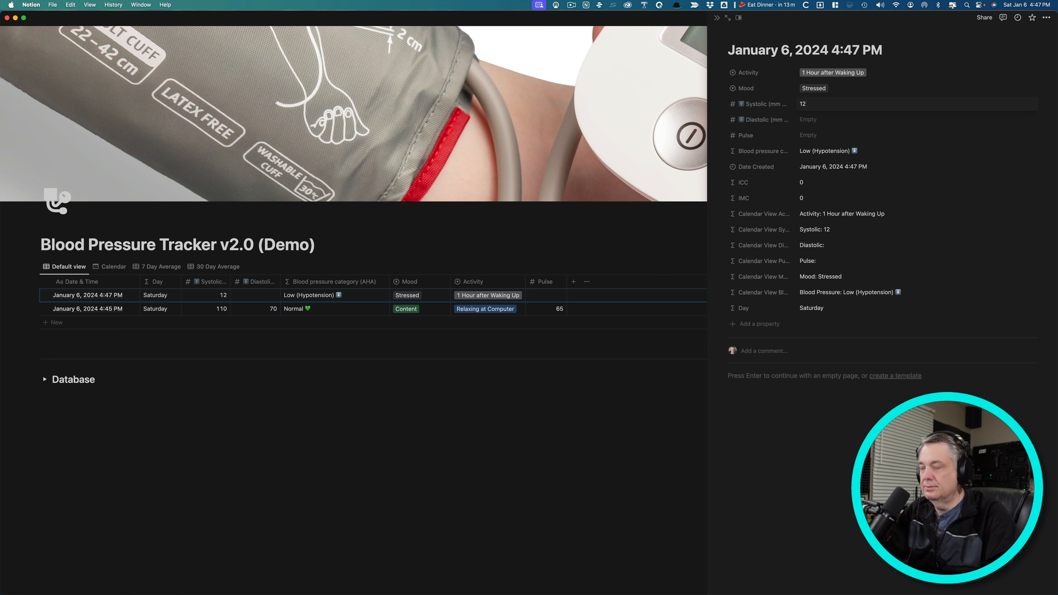
type("5")
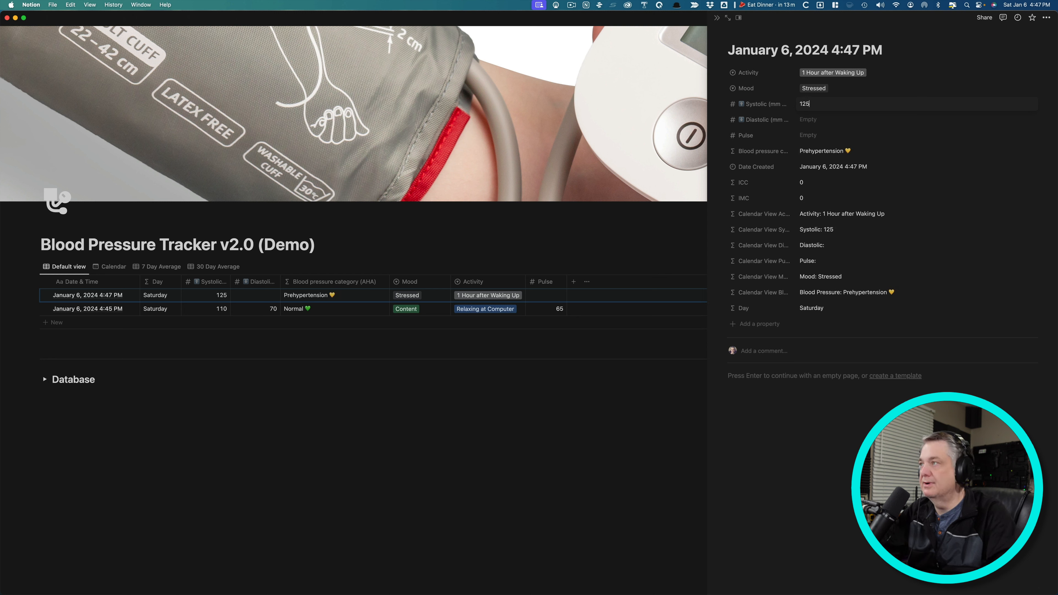
left_click(809, 119)
type("85")
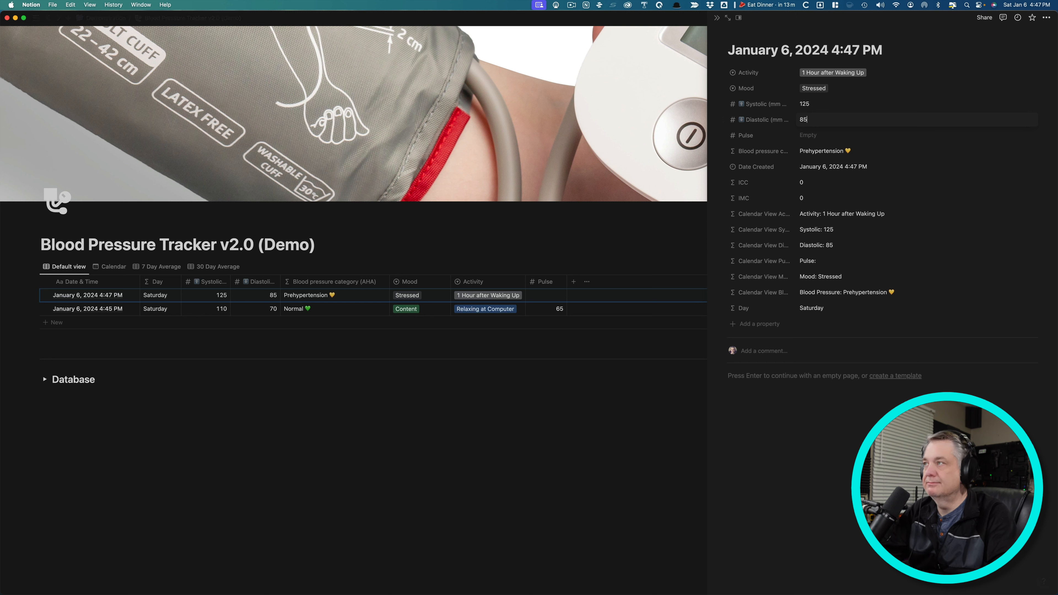
left_click(811, 135)
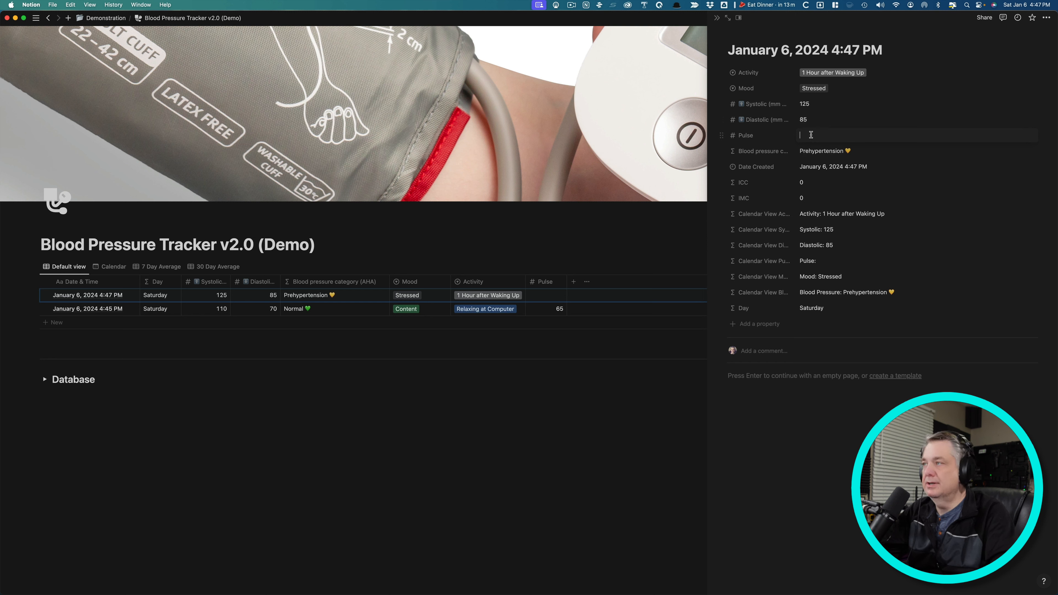
type("76")
key("Return")
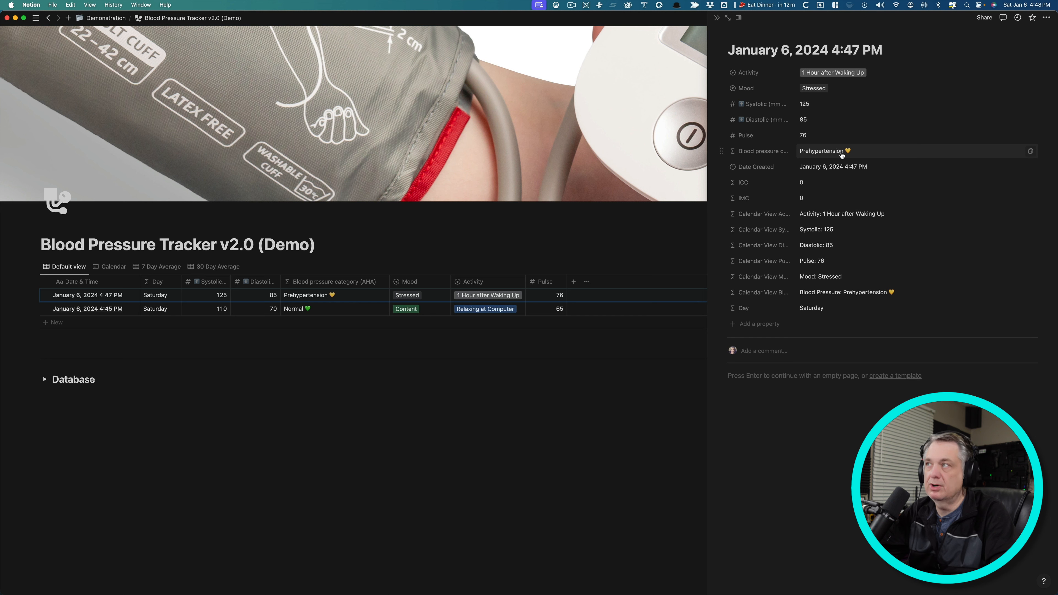
left_click(715, 19)
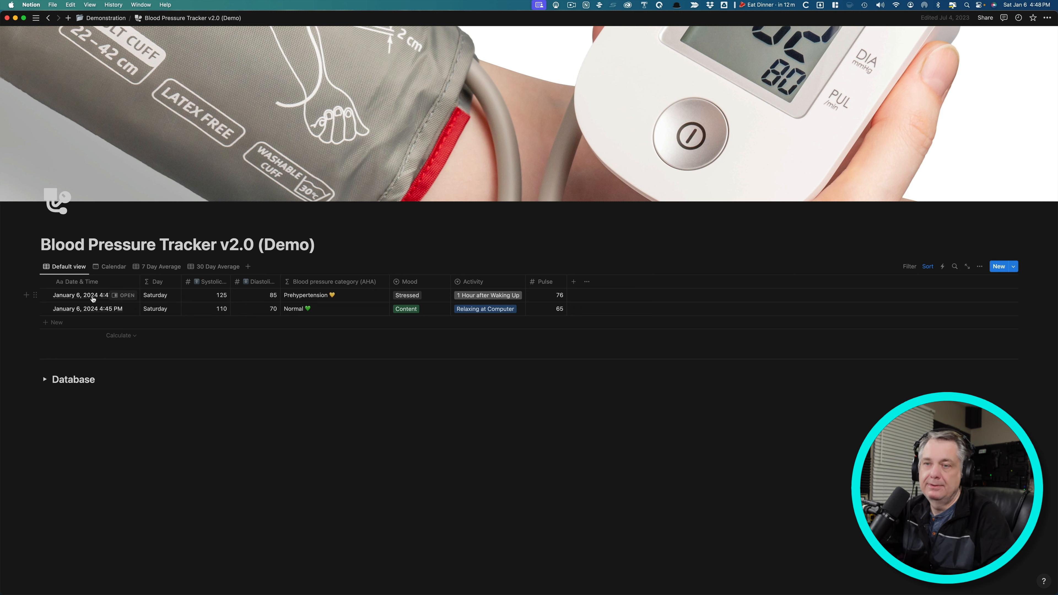
Check the Default view's sort settings without changing them
left_click(927, 266)
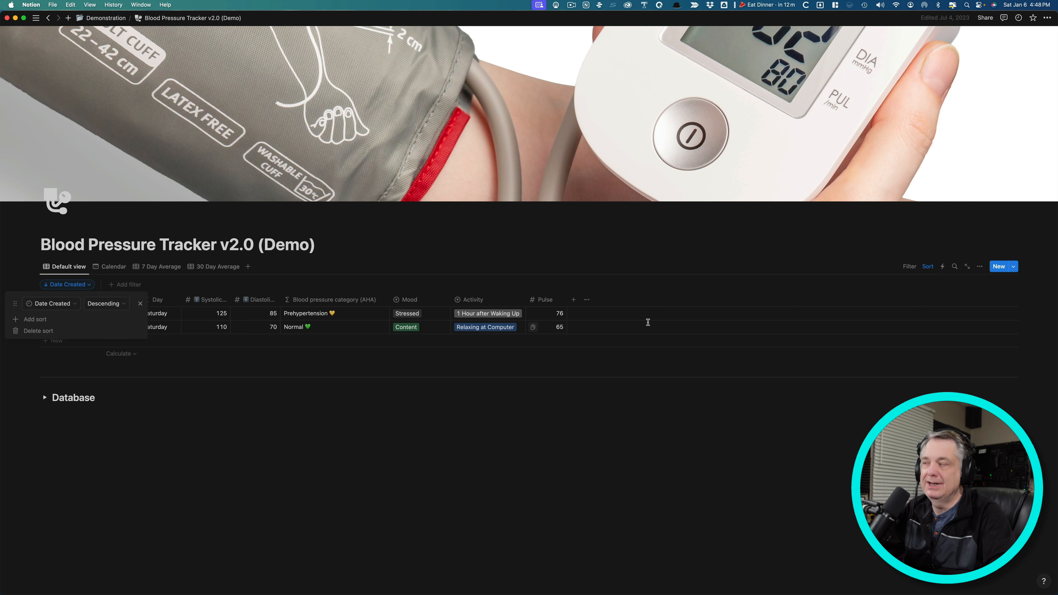
left_click(929, 268)
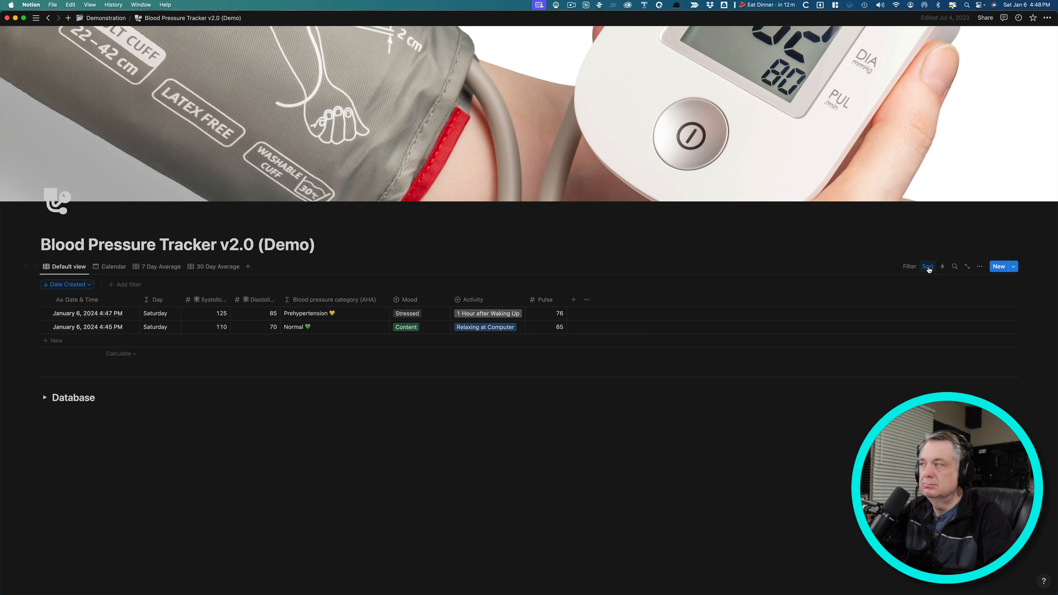
left_click(910, 268)
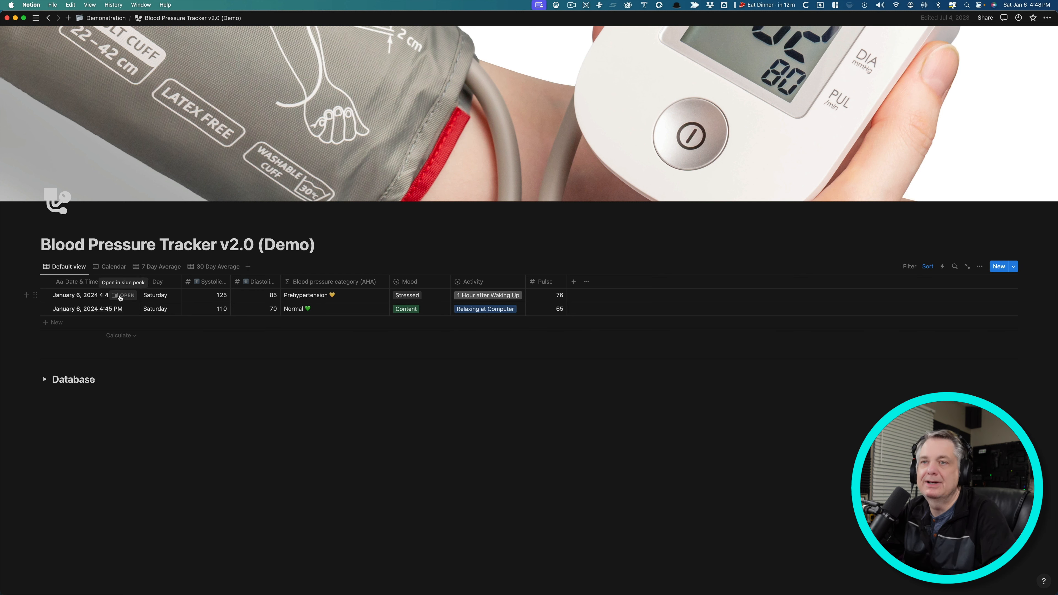
Review the two recorded entries in the Calendar, 7 Day Average and 30 Day Average views
left_click(113, 267)
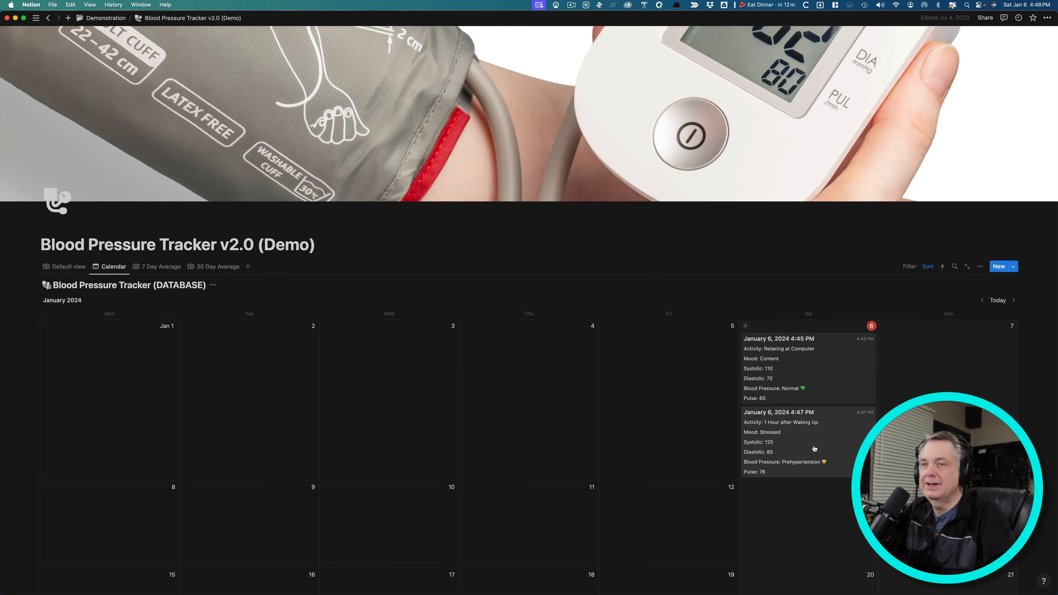
left_click(158, 269)
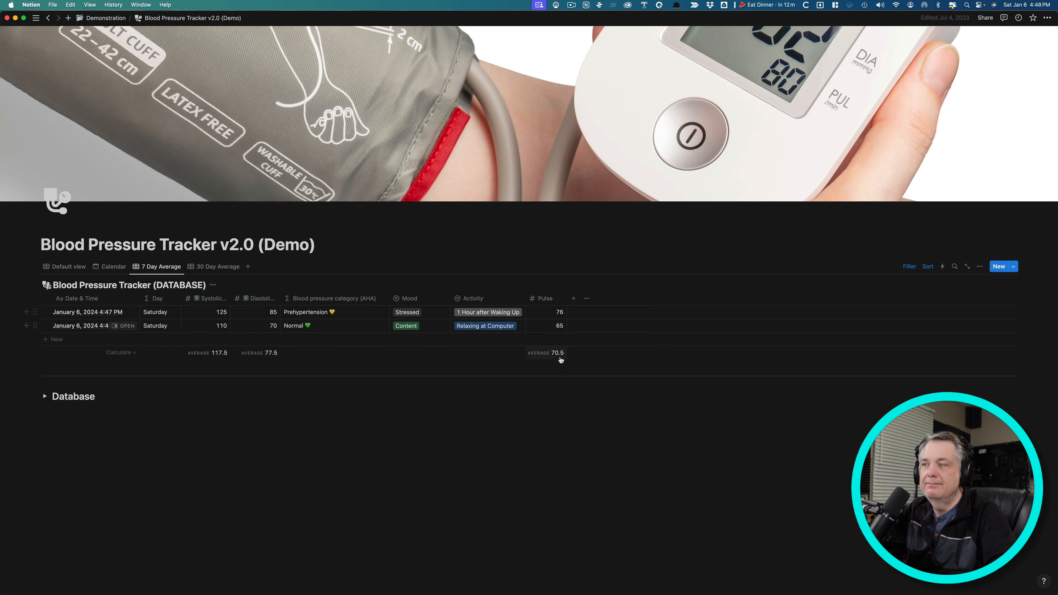
left_click(216, 269)
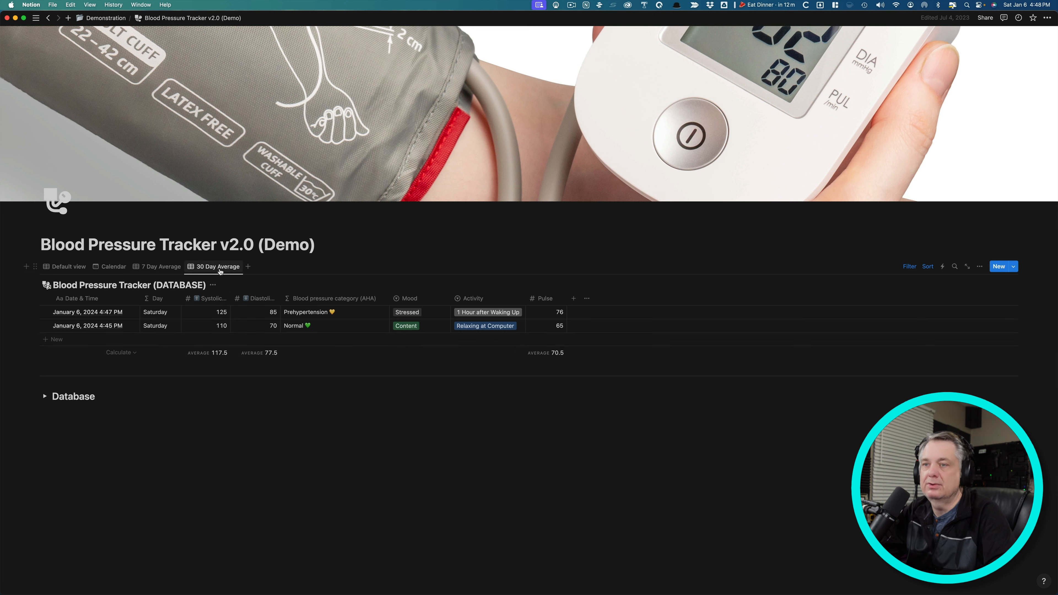